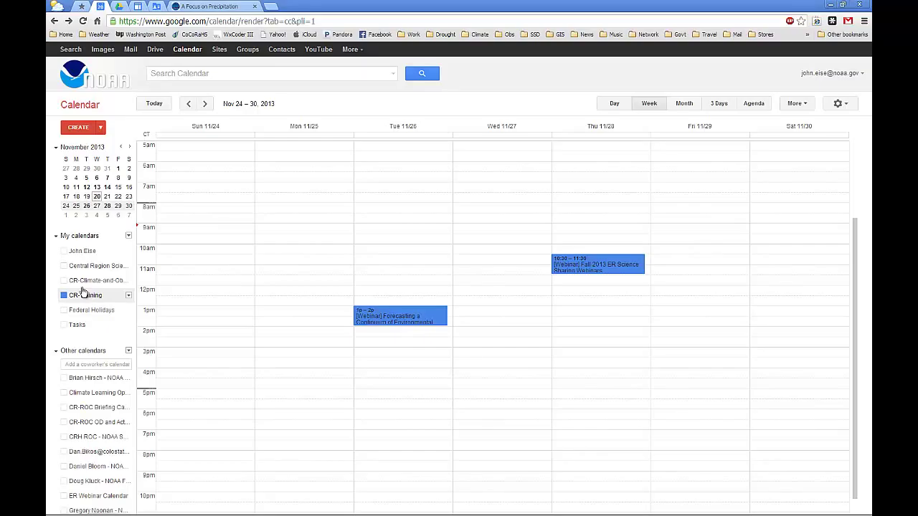
- Show and hide the personal calendar, and toggle the CR-Training calendar off and on in the week view
click(86, 281)
click(85, 280)
click(84, 266)
click(82, 251)
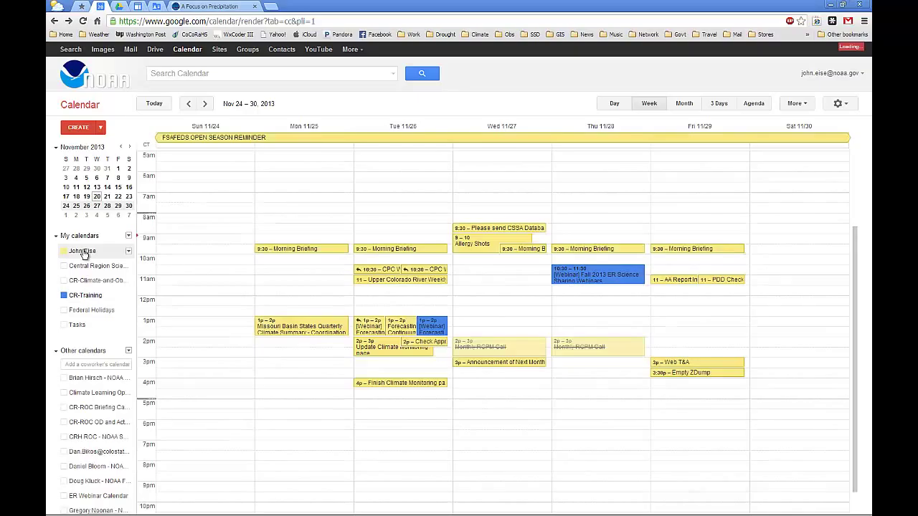
click(83, 252)
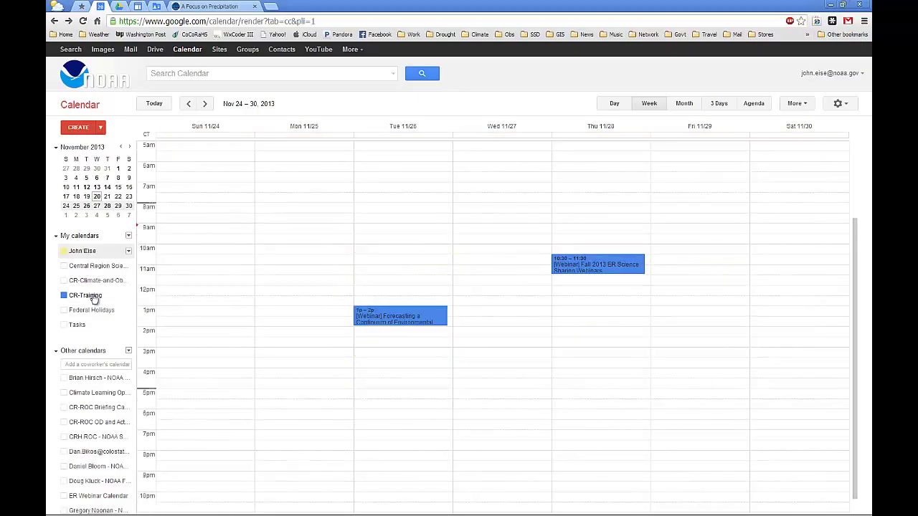
click(89, 299)
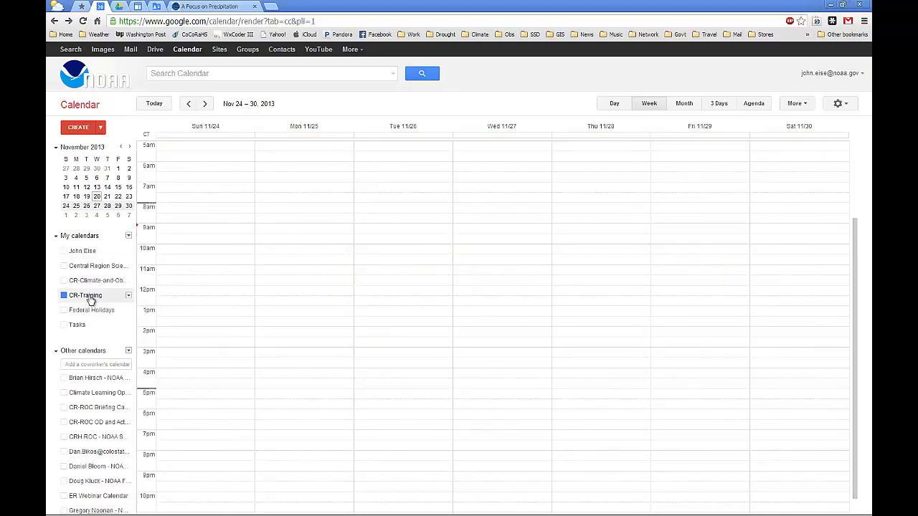
click(82, 264)
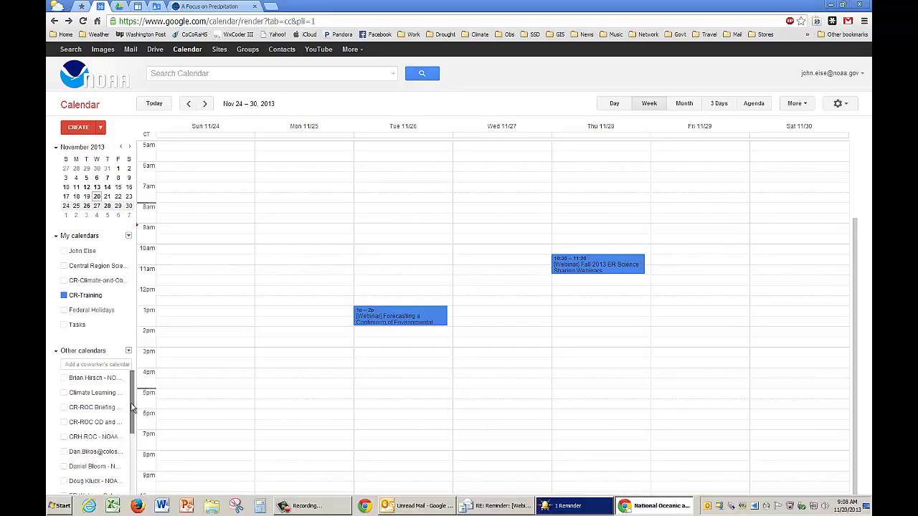
- Overlay the "NWS - CRH - Per..." calendar from the other calendars on the week view, and hide it again
scroll(132, 407, down, 1)
scroll(128, 438, down, 2)
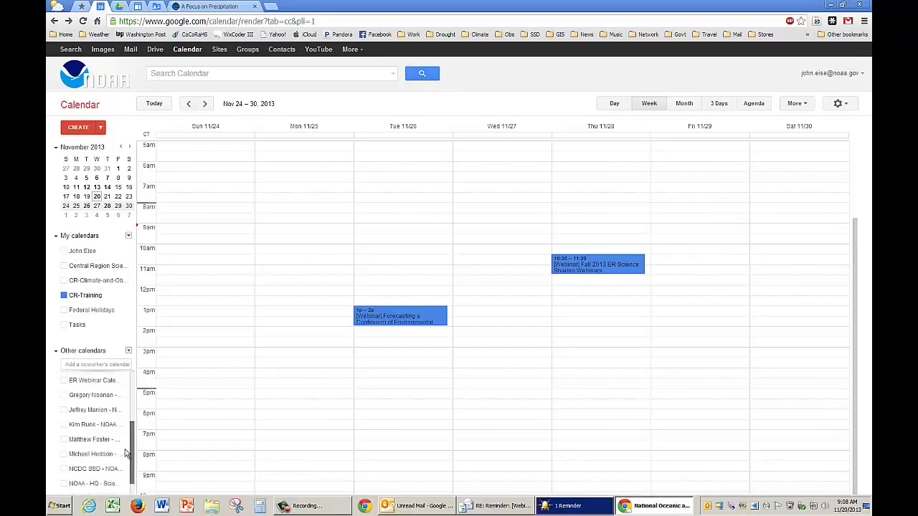
scroll(125, 453, down, 1)
scroll(125, 455, down, 1)
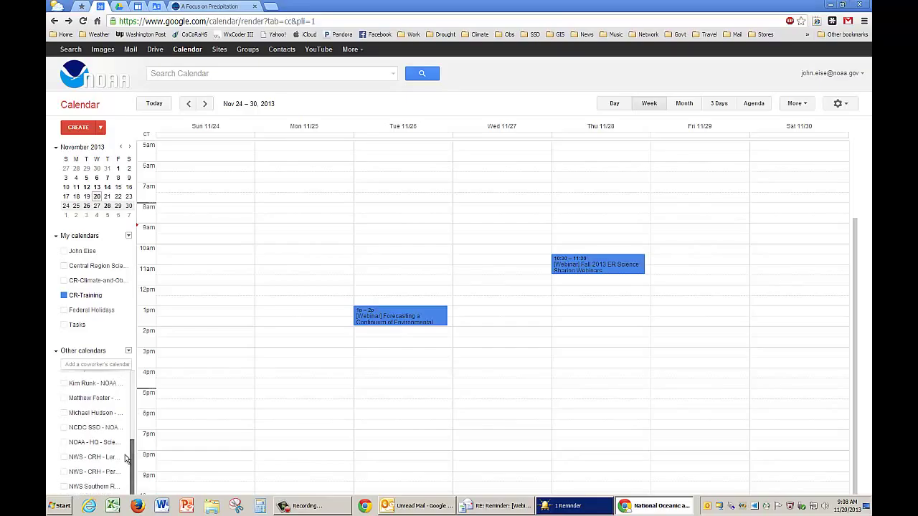
scroll(108, 466, down, 1)
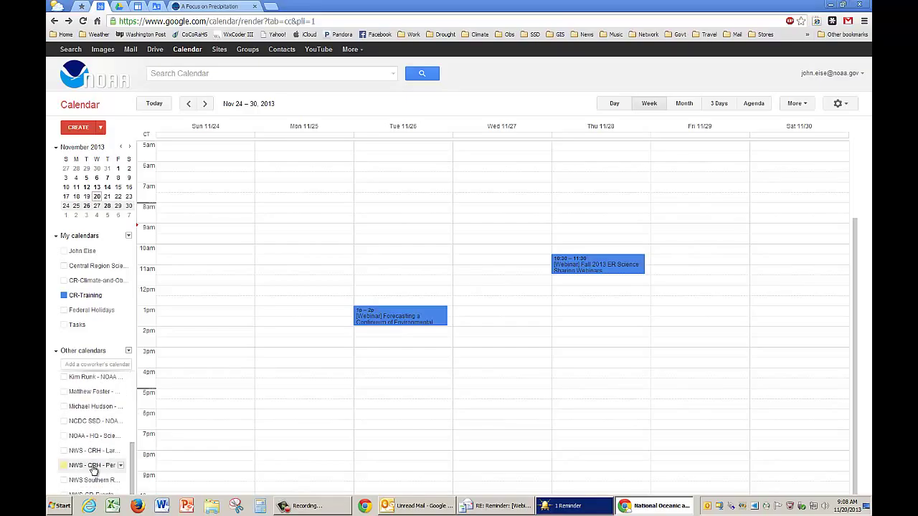
click(94, 466)
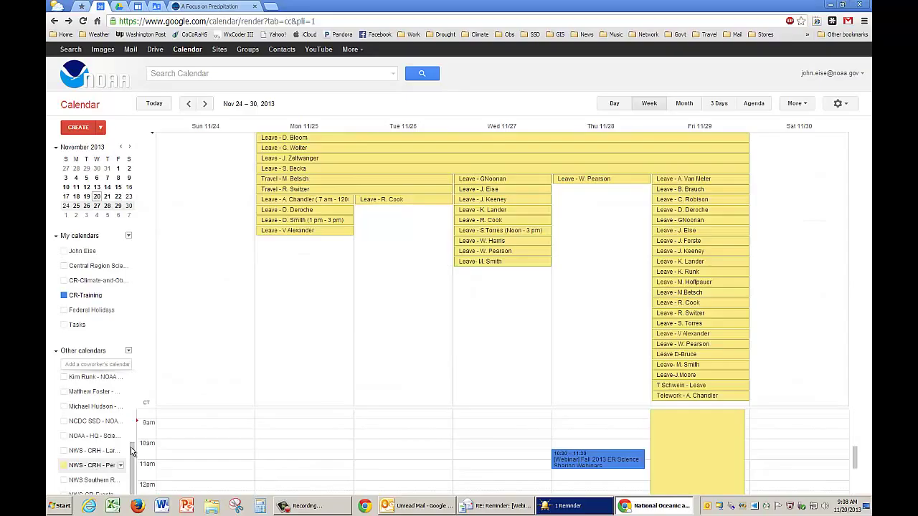
scroll(131, 389, up, 5)
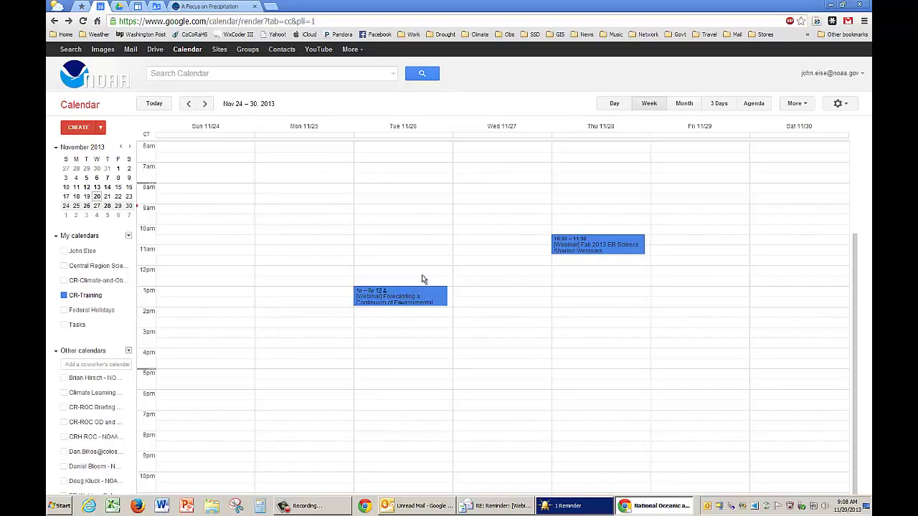
click(91, 309)
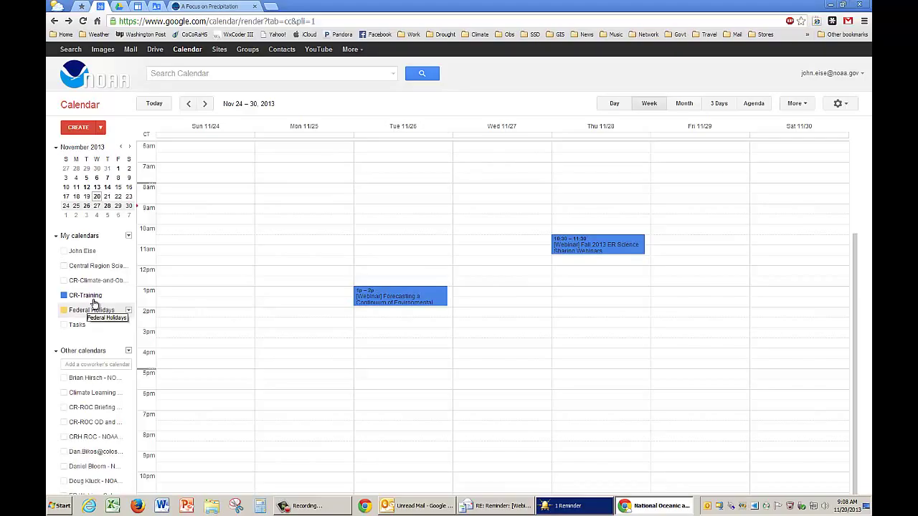
click(93, 304)
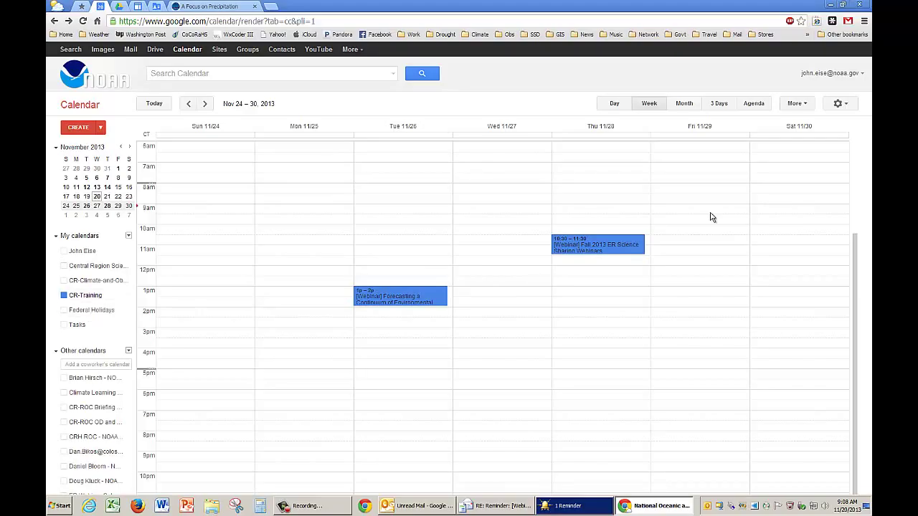
click(839, 104)
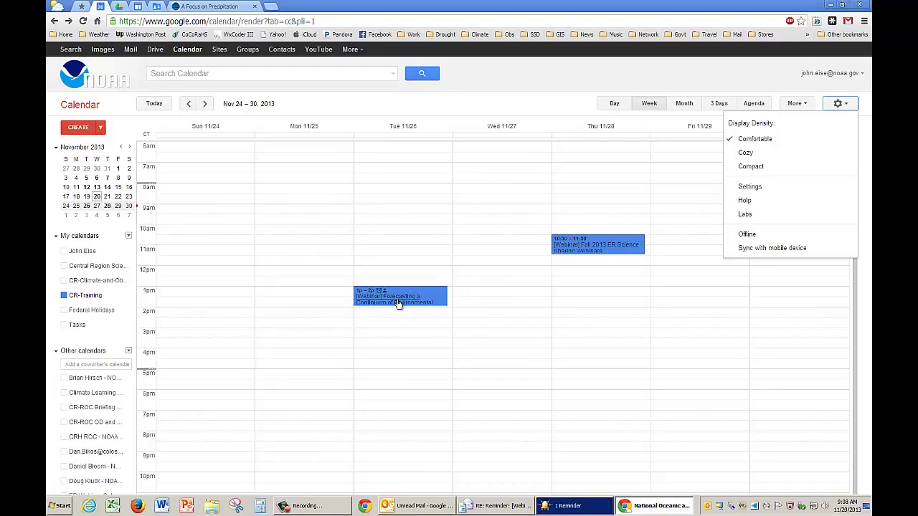
- Open the Tuesday 11/26 webinar on forecasting environmental threats for editing and bring up its reminder settings
click(398, 302)
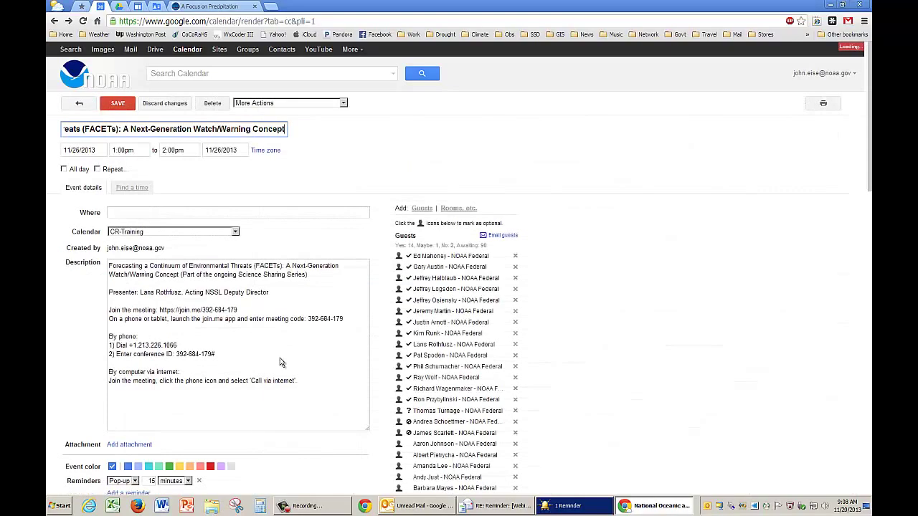
scroll(119, 322, down, 3)
scroll(119, 323, down, 3)
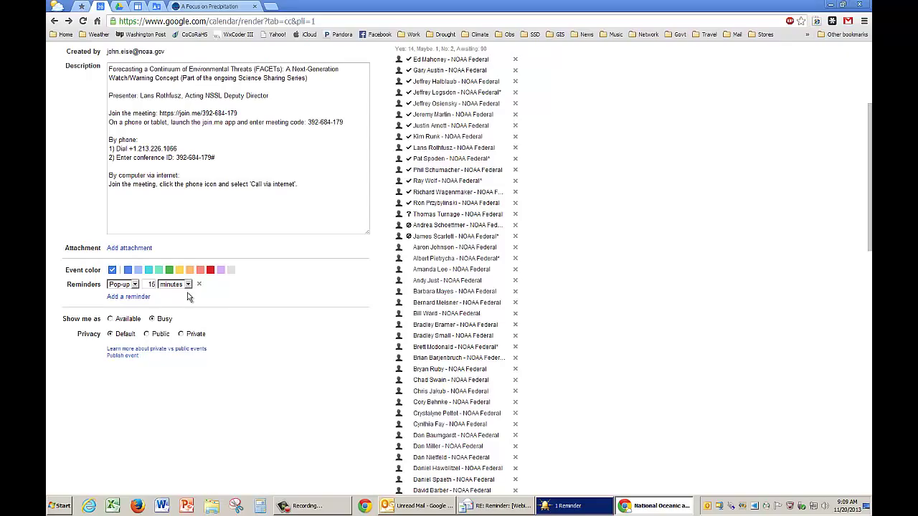
- Add an email reminder 10 minutes before the webinar and save the event
click(132, 301)
click(127, 301)
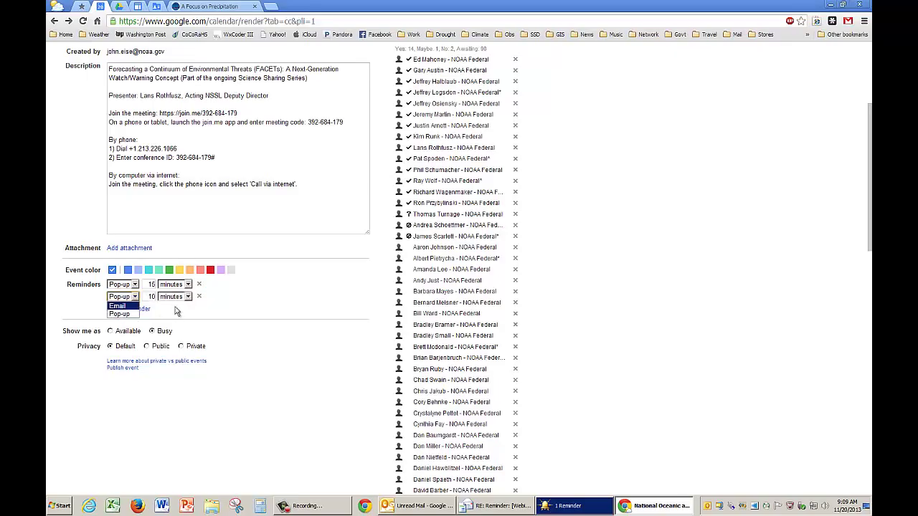
key(Return)
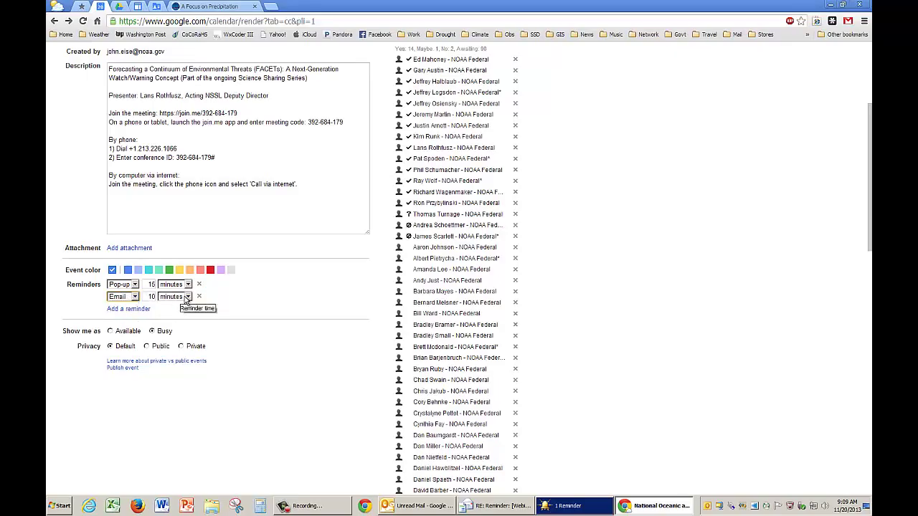
click(185, 297)
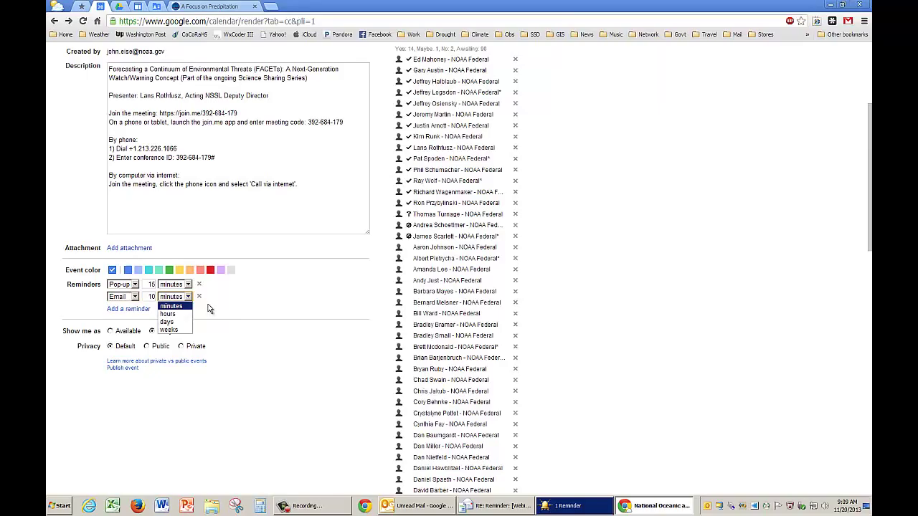
click(208, 307)
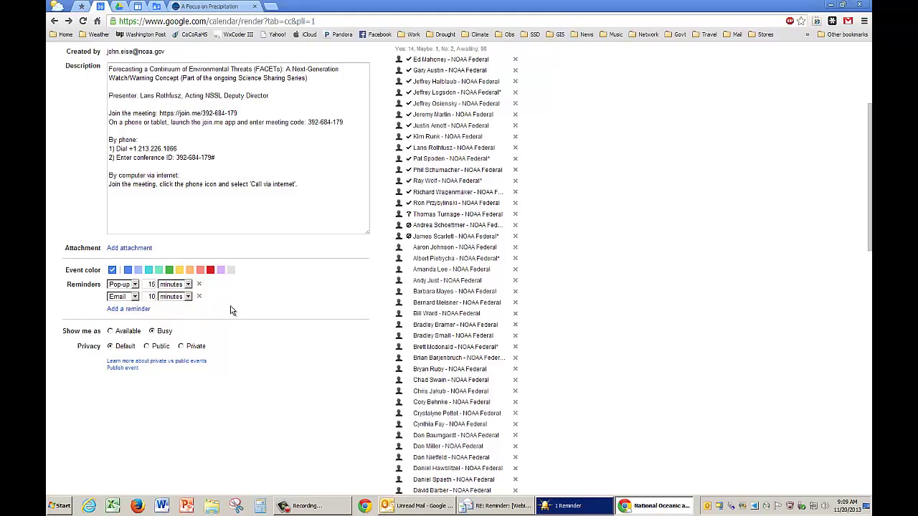
scroll(230, 310, down, 1)
scroll(231, 311, up, 1)
scroll(232, 306, up, 4)
click(116, 105)
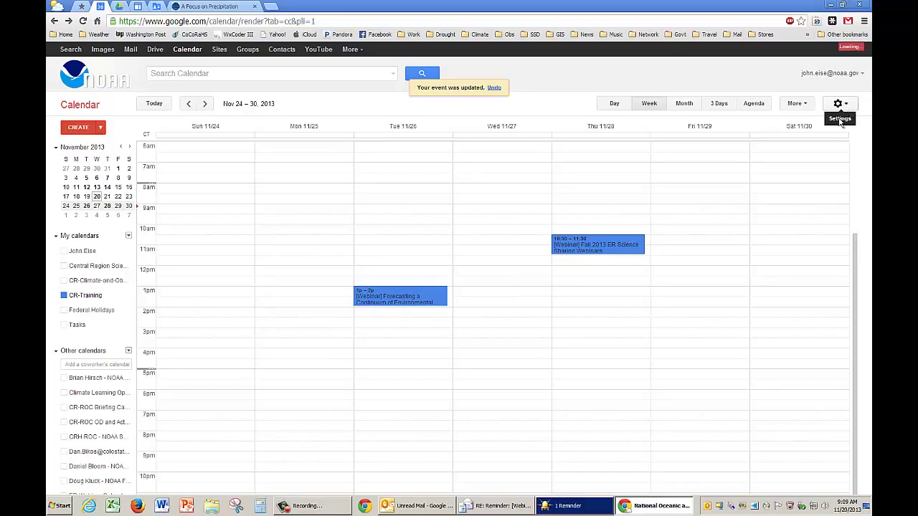
- Open the reminders and notifications settings of the CR-Training calendar
click(839, 104)
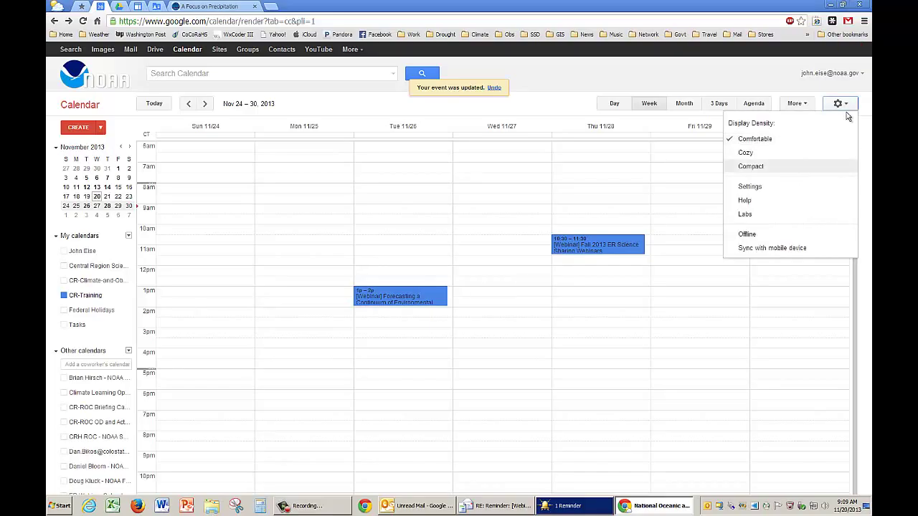
click(751, 187)
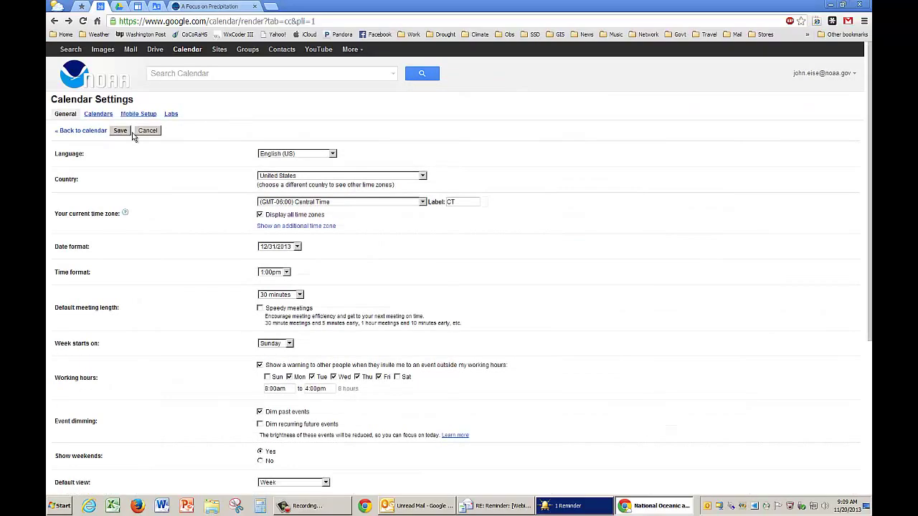
click(99, 115)
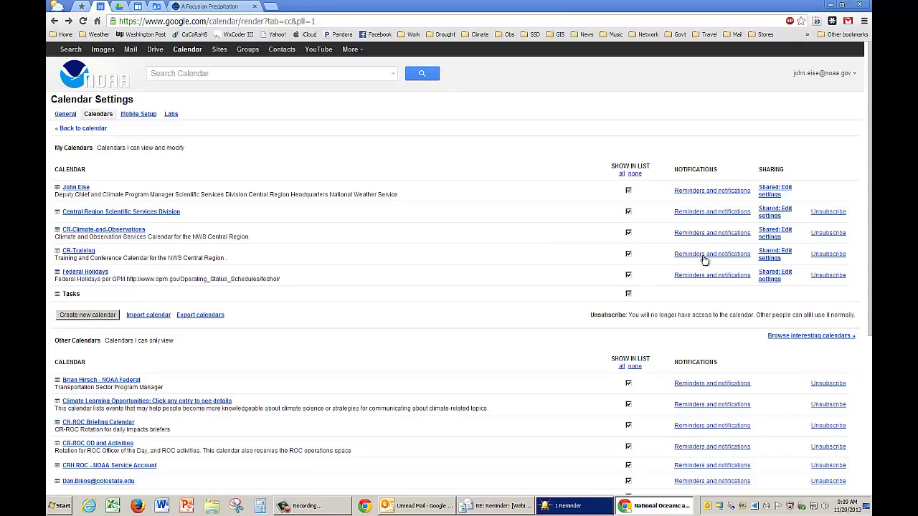
click(703, 255)
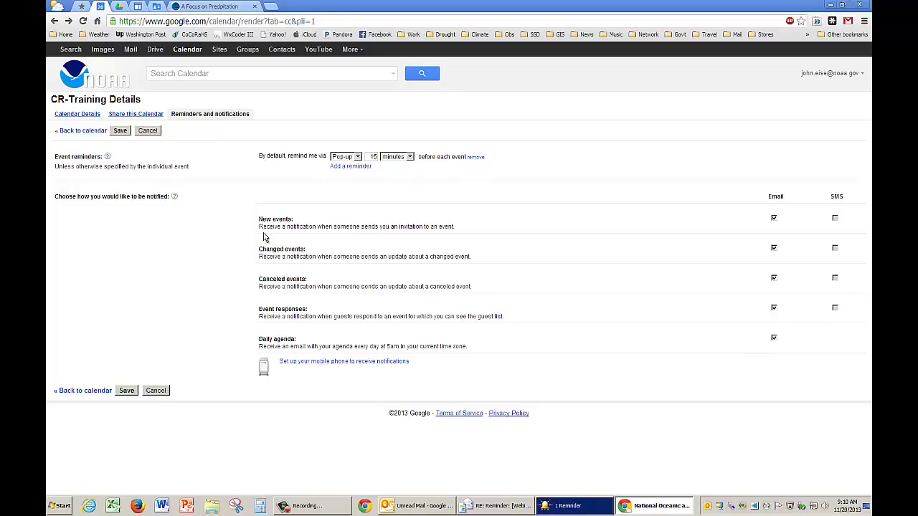
- Toggle CR-Training email notifications for new events, event responses and the daily agenda, save the settings and return to the calendar
click(774, 220)
click(775, 219)
click(774, 308)
click(774, 338)
key(space)
click(127, 390)
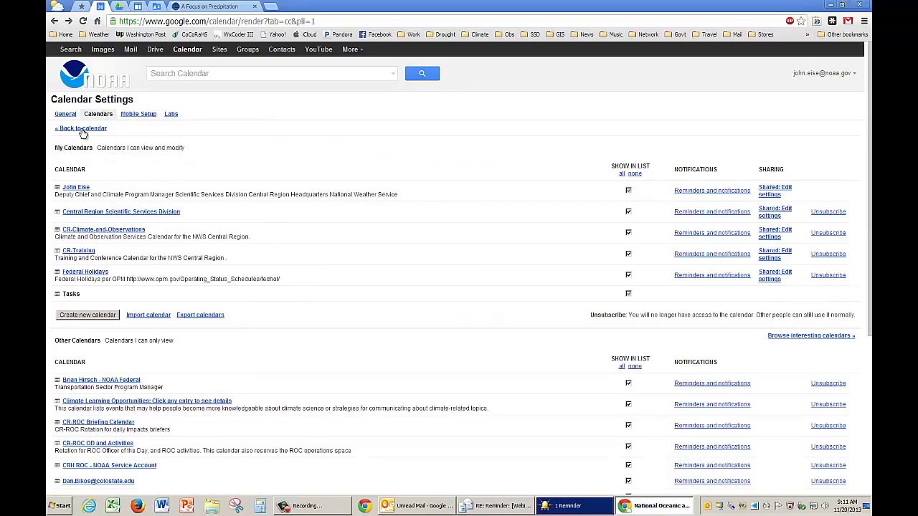
click(83, 130)
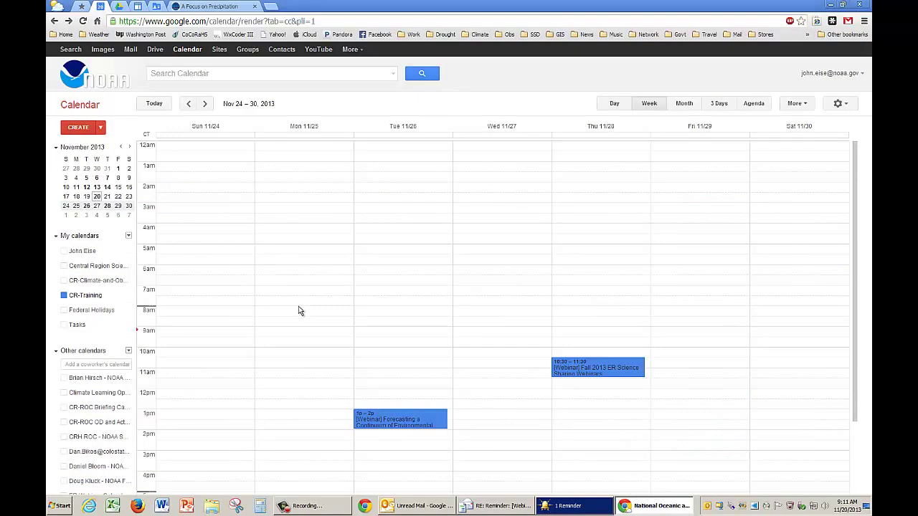
scroll(301, 301, down, 1)
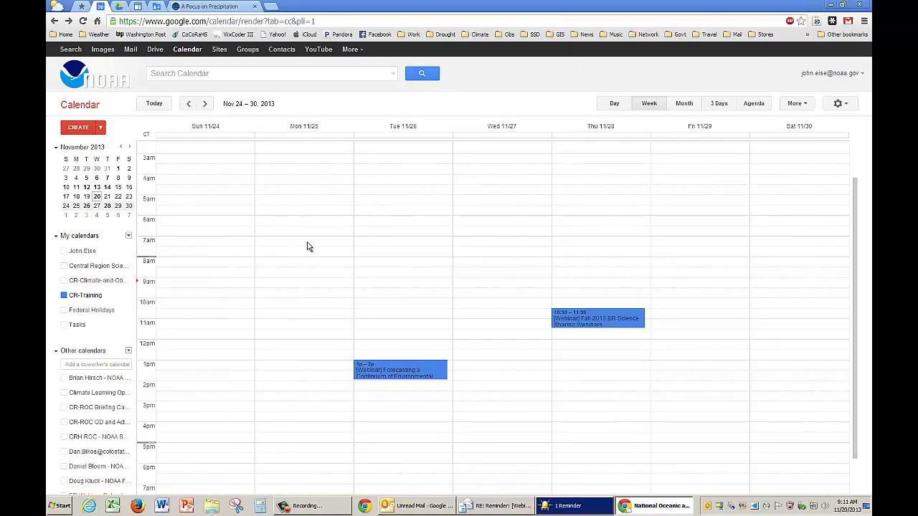